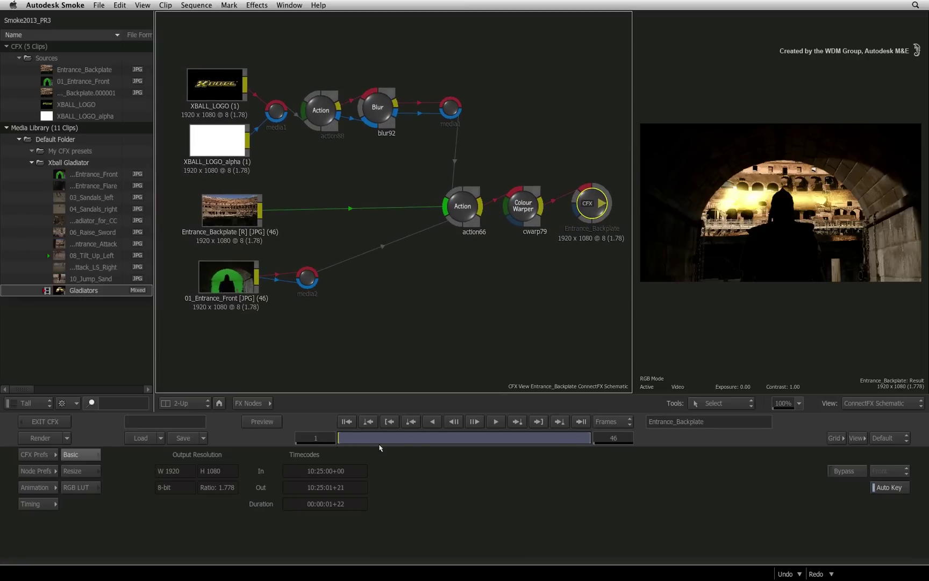
- Preview the logo composite, then turn the Blur node into a blur92 CFX clip nudged into place
left_click_drag(348, 438, 582, 436)
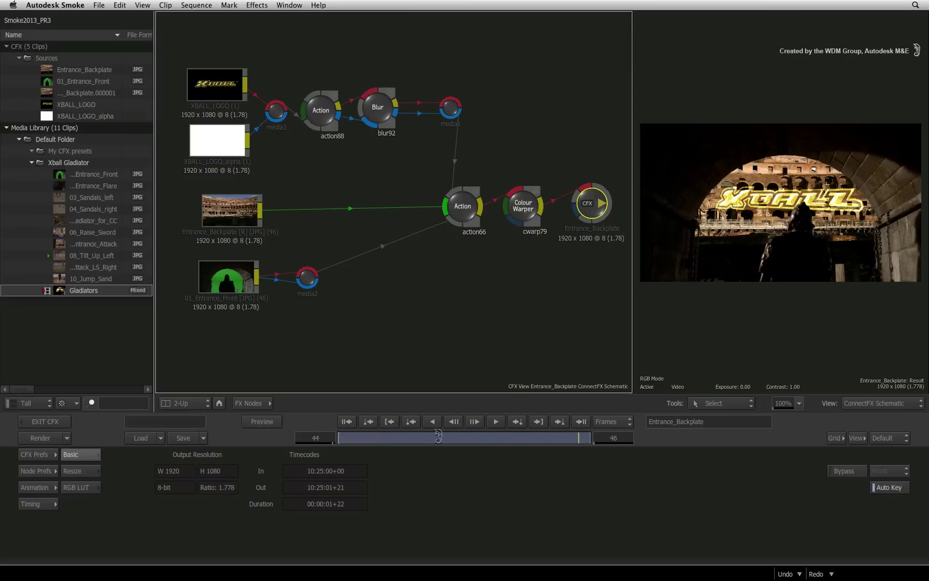
left_click_drag(418, 436, 304, 441)
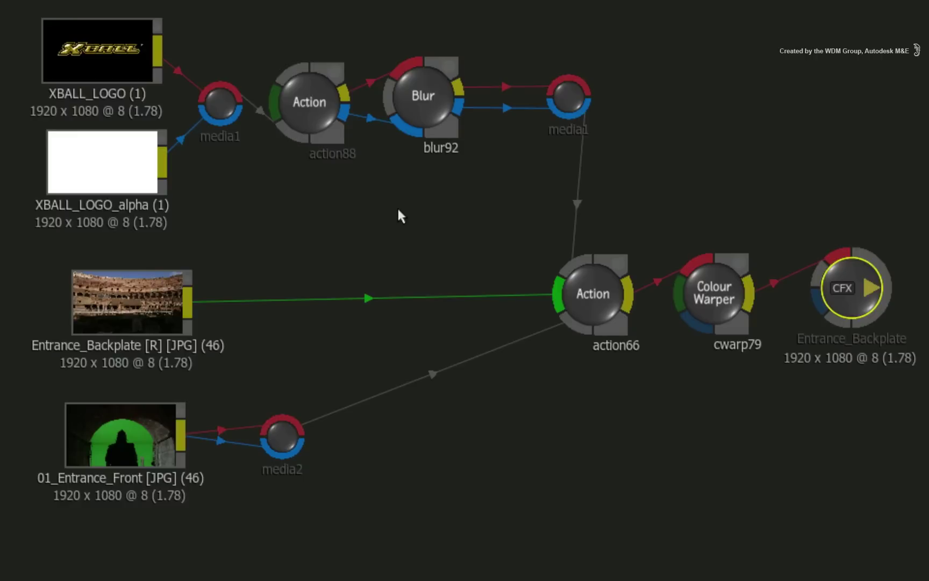
left_click(435, 97)
right_click(428, 99)
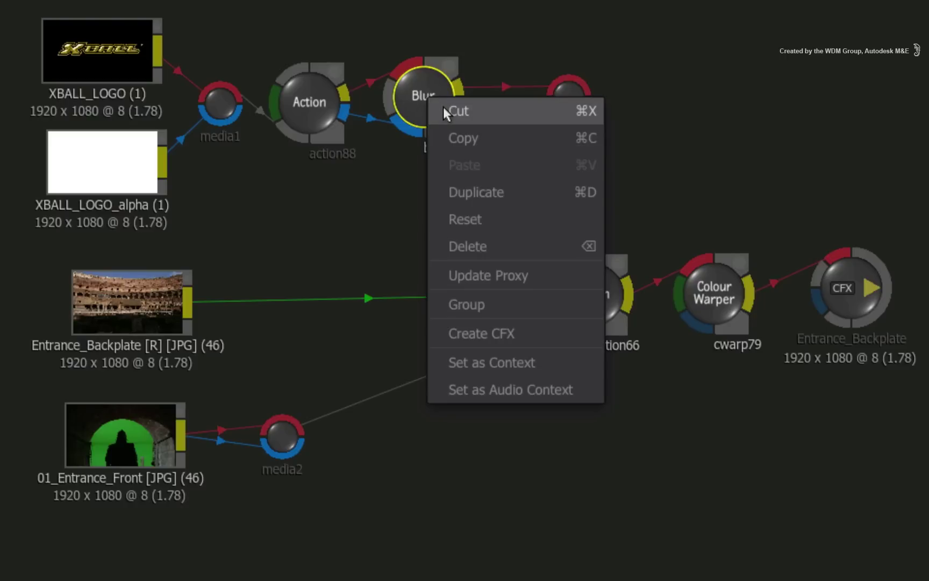
left_click(547, 341)
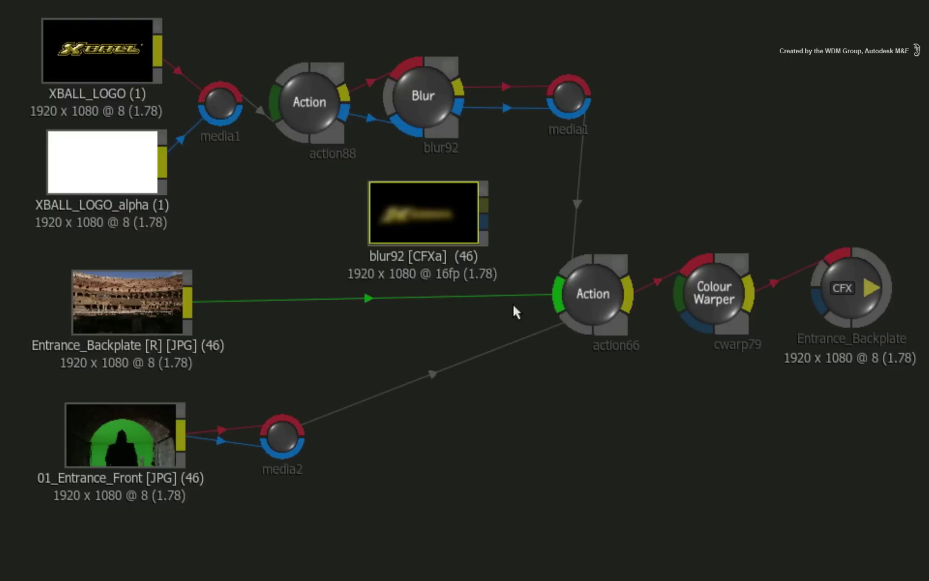
left_click(438, 215)
left_click_drag(439, 215, 446, 214)
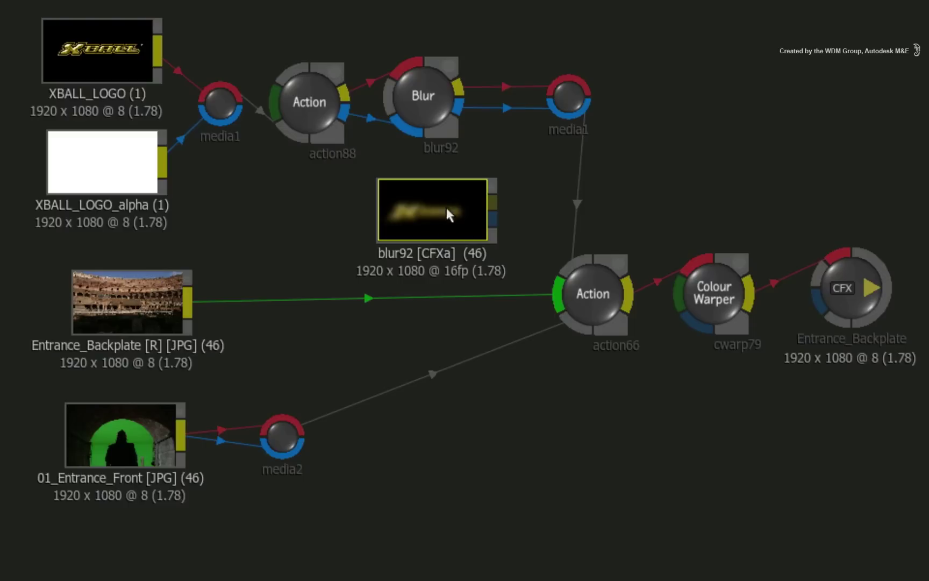
- Wire blur92's image and matte outputs into media1 and move the clip up beside it
left_click_drag(492, 203, 549, 123)
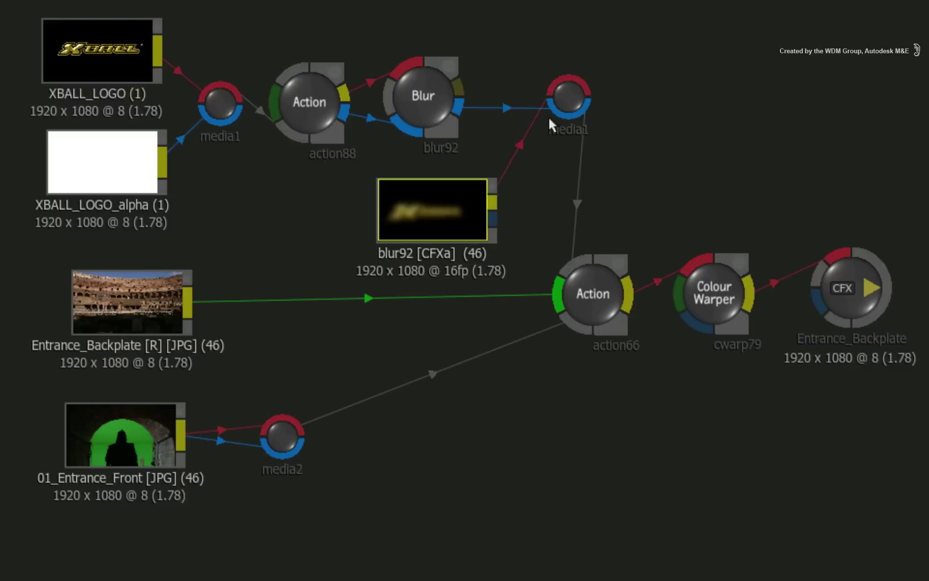
left_click_drag(537, 171, 553, 117)
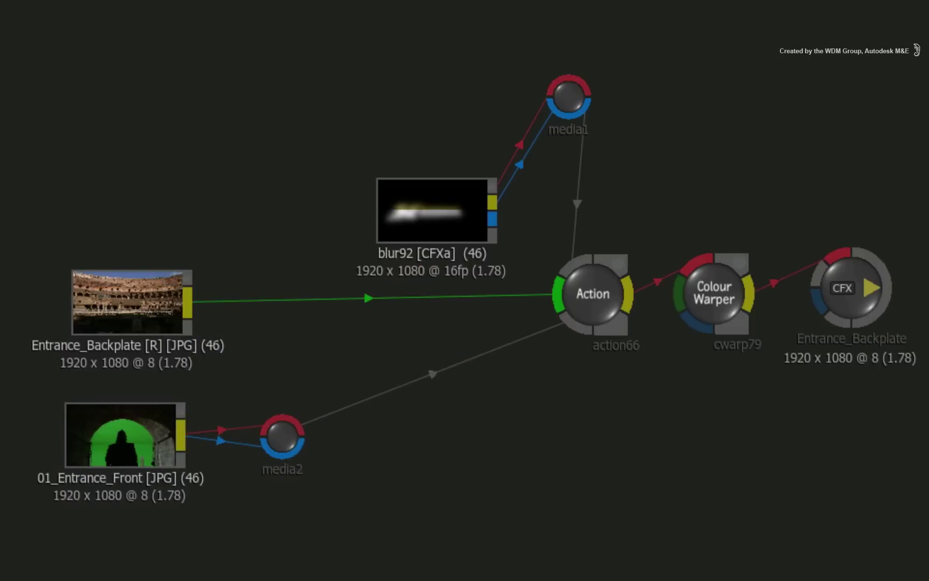
left_click_drag(435, 200, 394, 92)
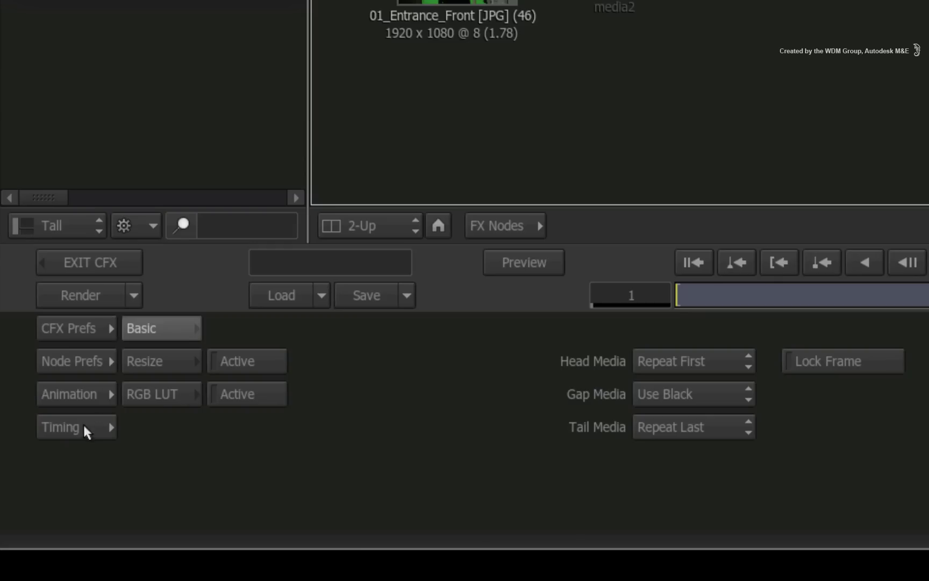
- With the blur92 track selected in the timing view, render the composite and scrub to its end
left_click(81, 428)
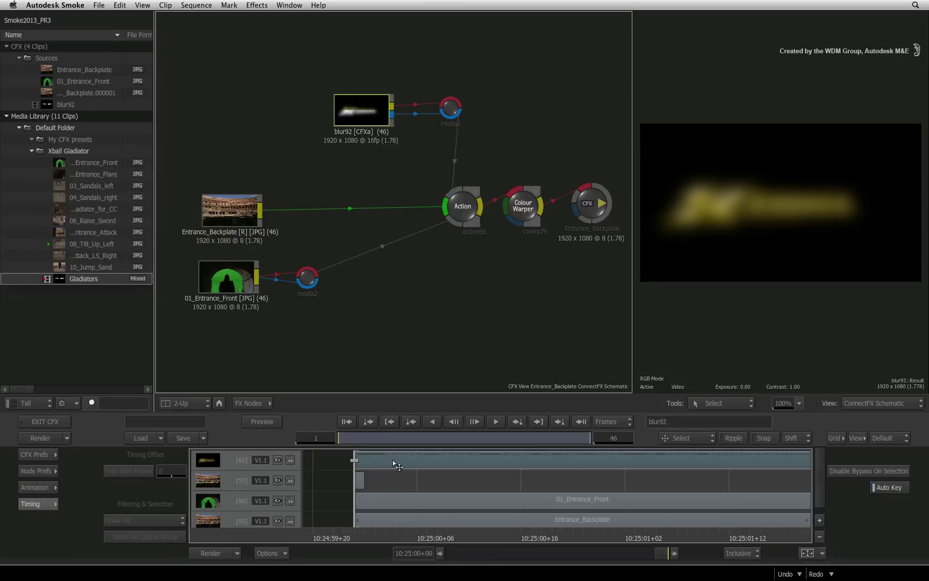
left_click(394, 462)
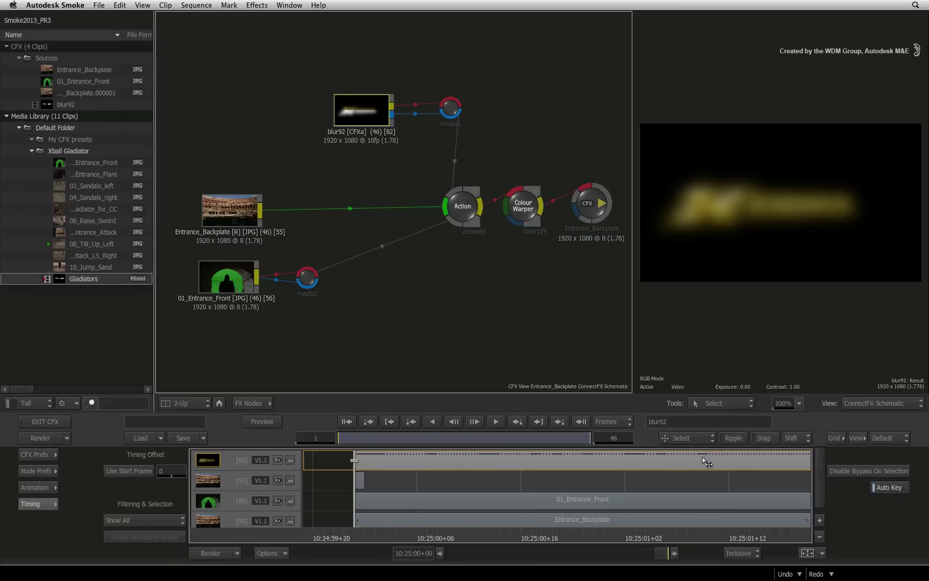
left_click(211, 553)
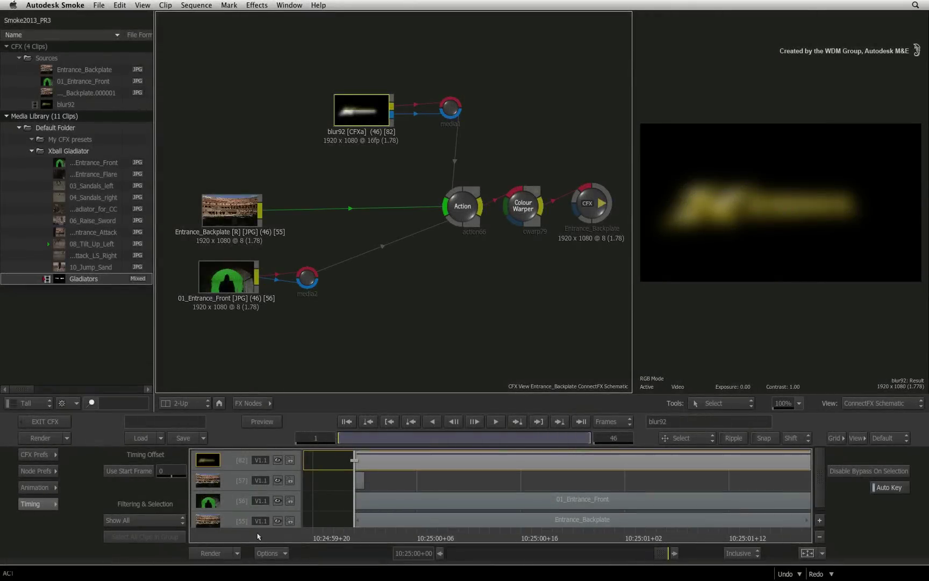
left_click_drag(342, 440, 280, 439)
- Close the timing tracks to return to the Basic ConnectFX panel
left_click(38, 505)
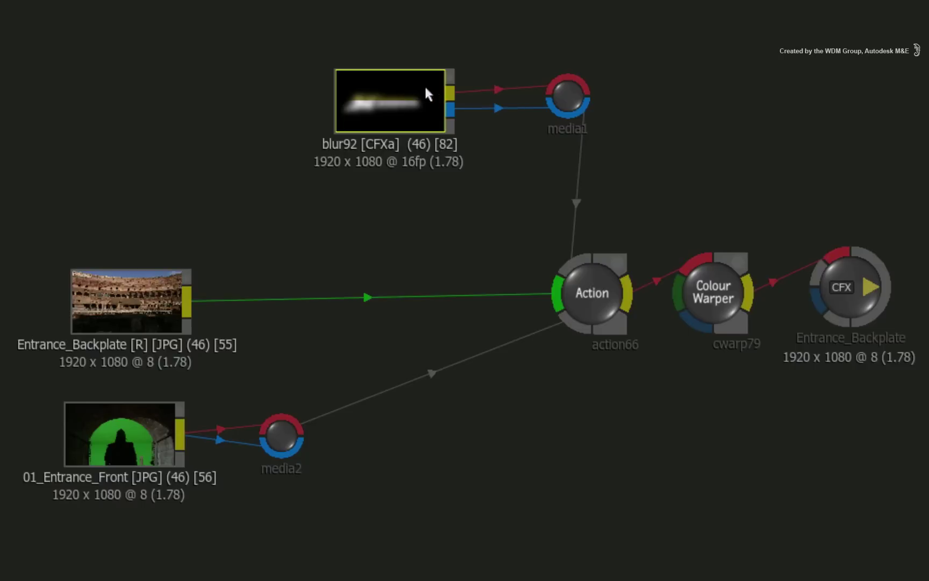
- Expand blur92 back into its original logo nodes, then pick an option from the Blur node's menu
left_click_drag(416, 82, 406, 81)
right_click(400, 98)
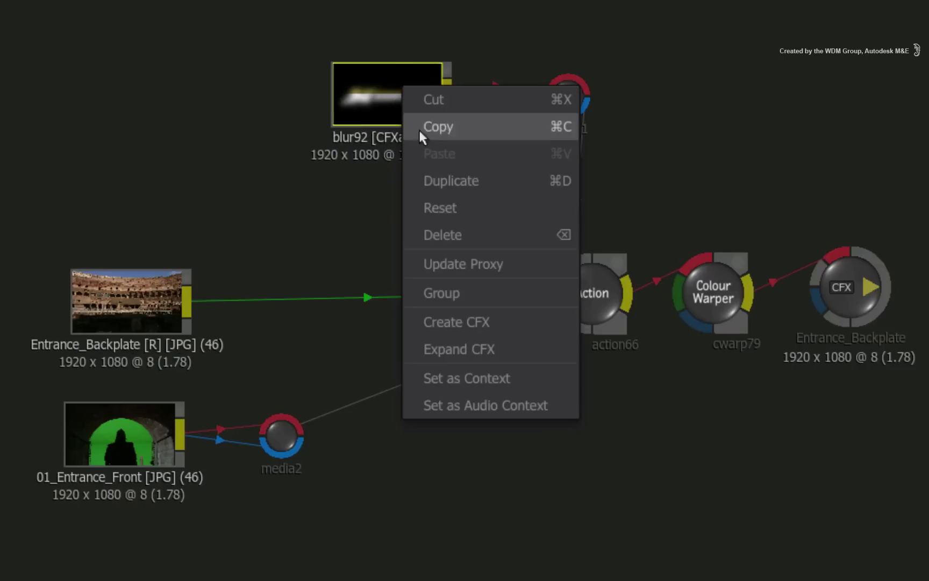
left_click(487, 347)
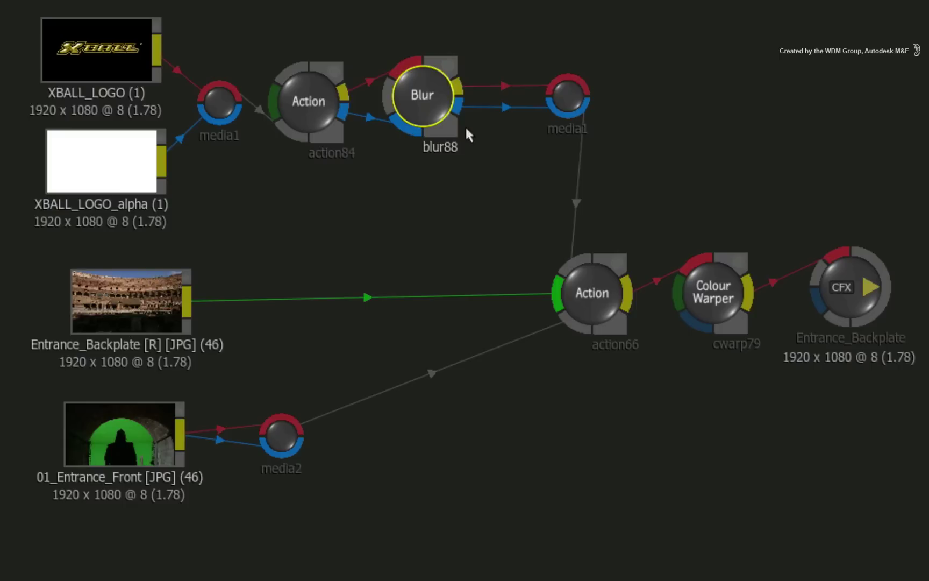
right_click(429, 107)
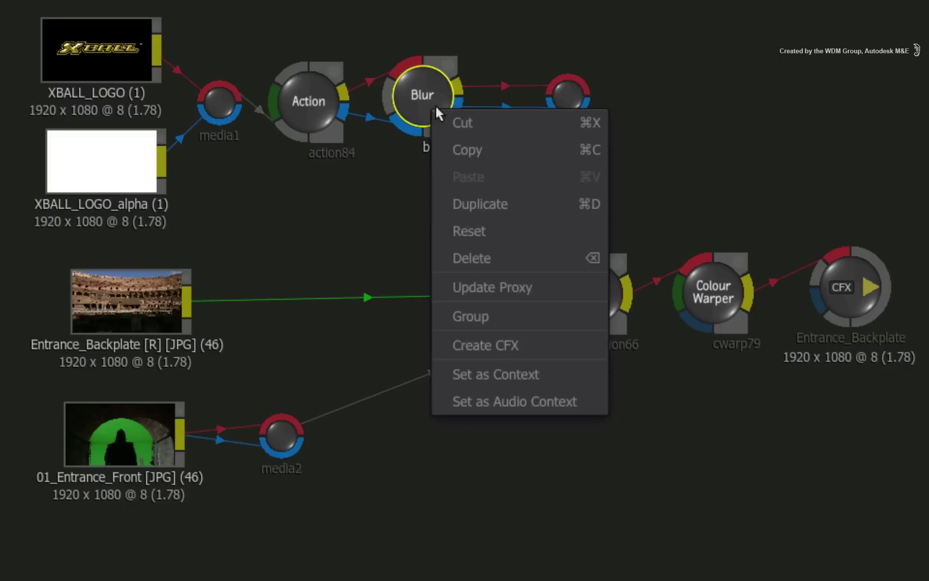
left_click(514, 327)
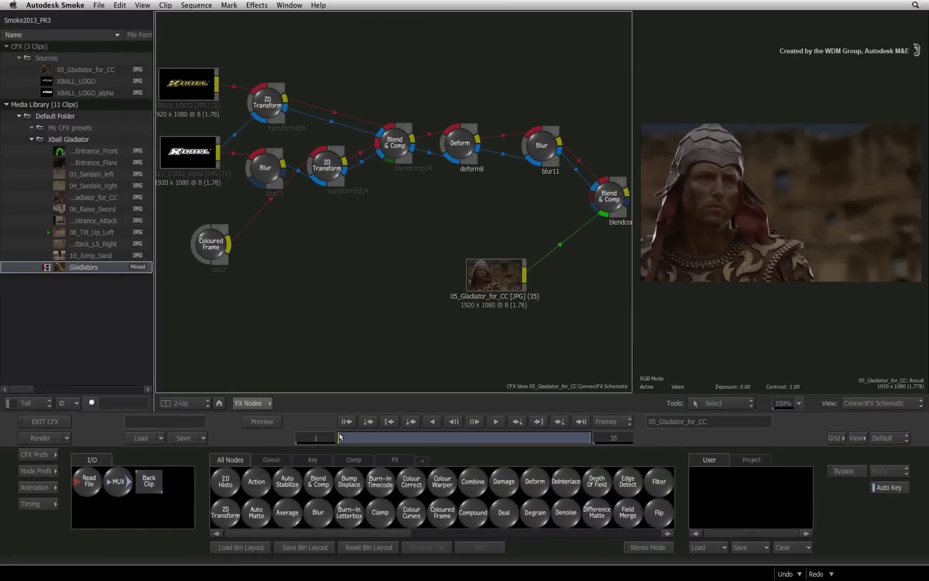
left_click(345, 439)
mouse_move(362, 438)
left_mouse_down()
mouse_move(438, 443)
mouse_move(342, 439)
mouse_move(490, 432)
mouse_move(370, 436)
mouse_move(408, 437)
left_mouse_up()
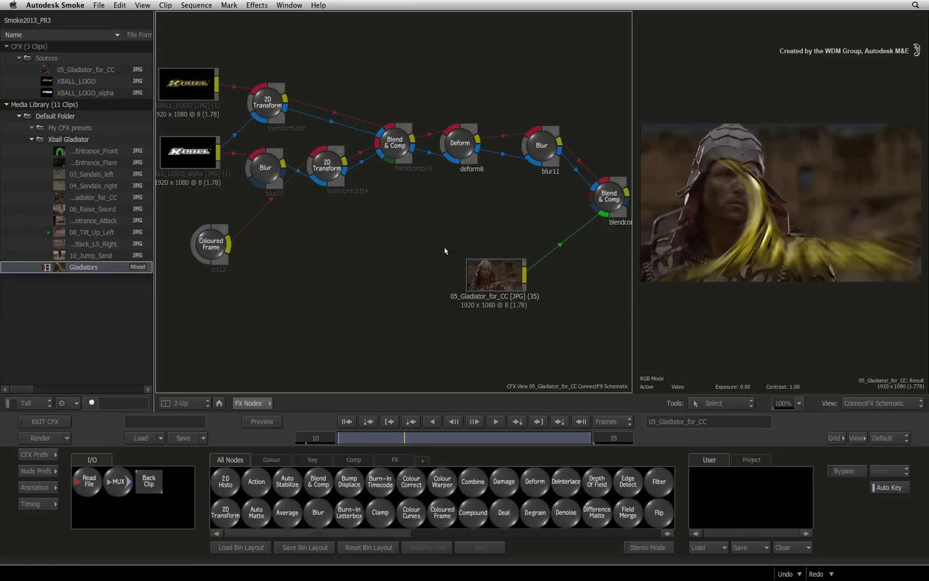
left_click(347, 422)
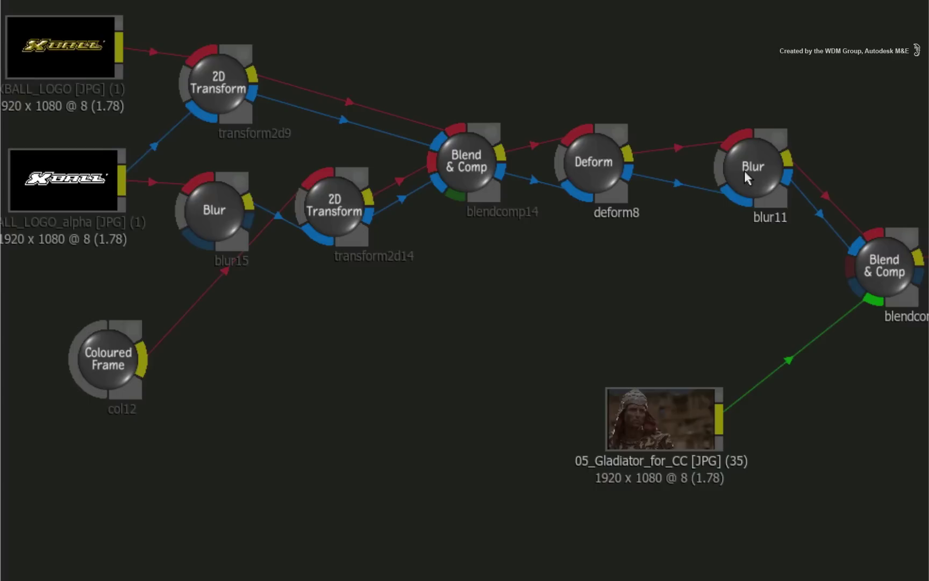
- Convert blur11 into a CFX clip, delete the old logo chain, and wire its output and matte into Blend & Comp
right_click(539, 149)
left_click(839, 404)
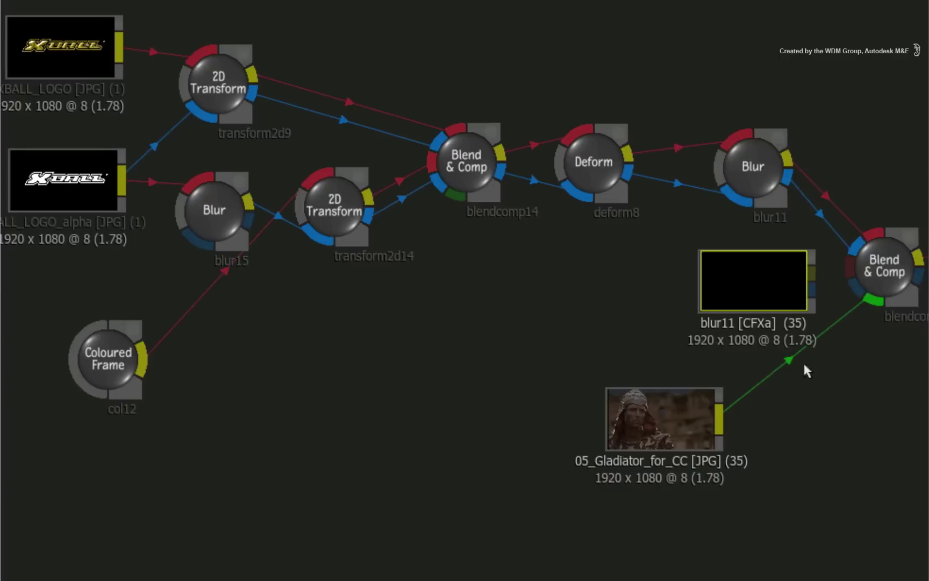
left_click(830, 208)
key("Delete")
left_click_drag(723, 269, 882, 231)
left_click_drag(724, 288, 849, 247)
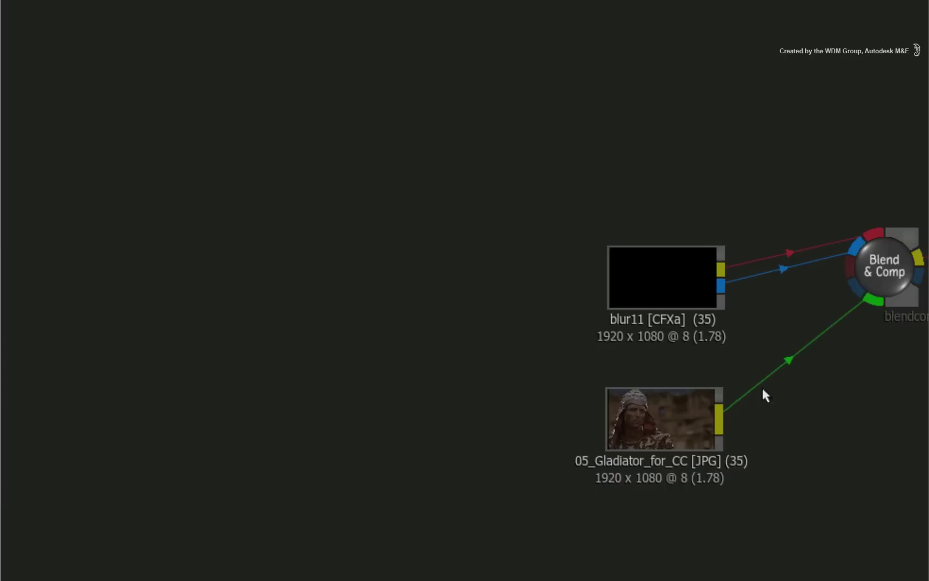
left_click_drag(769, 461, 363, 363)
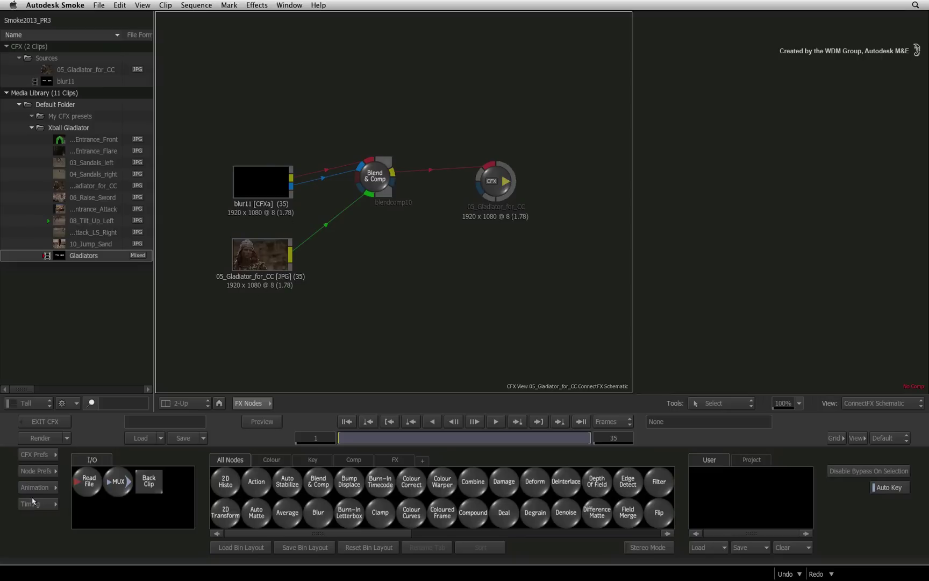
- In the fitted timing view, select the blur11 track and drag its Timing Offset to -4 frames
left_click(33, 503)
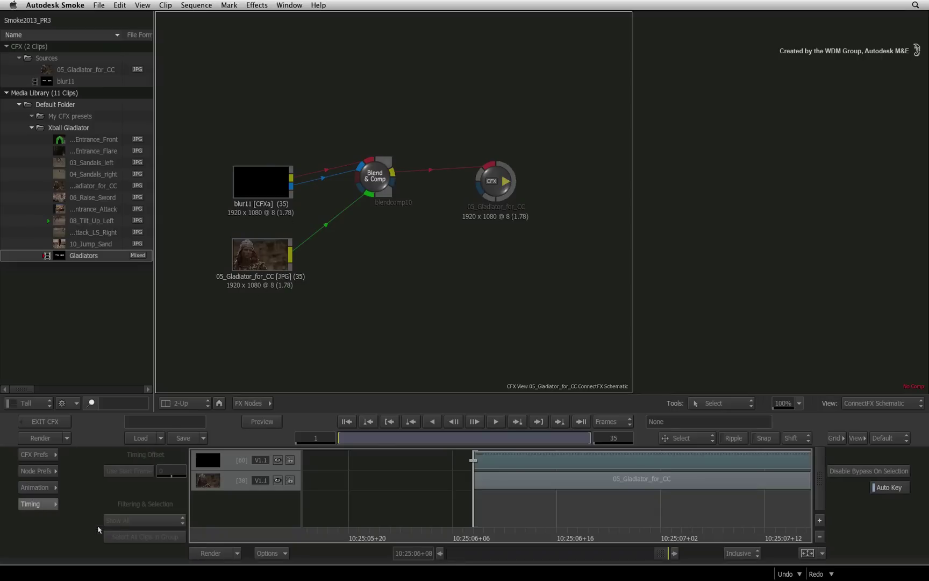
left_click(804, 553)
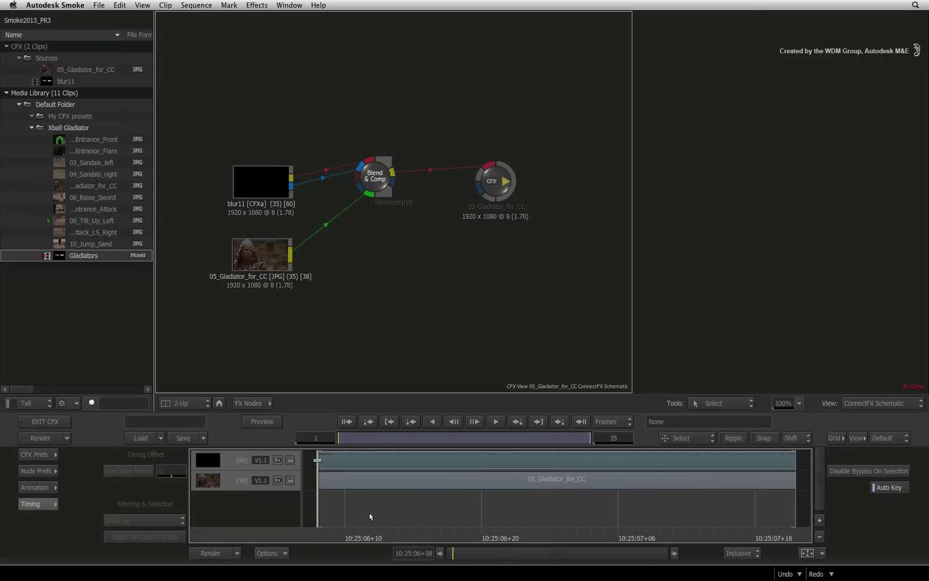
left_click(495, 185)
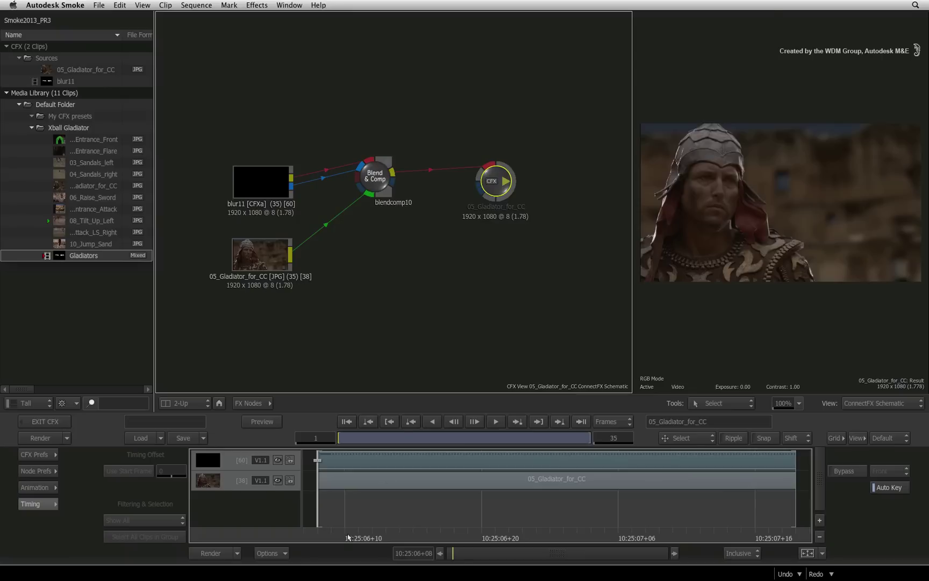
mouse_move(326, 535)
left_mouse_down()
mouse_move(440, 522)
mouse_move(432, 525)
left_mouse_up()
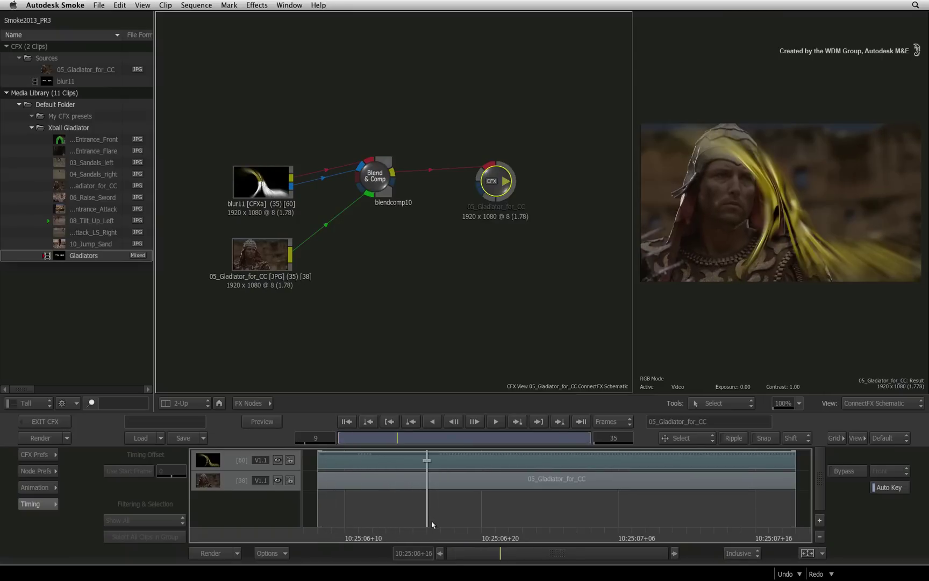
left_click(400, 461)
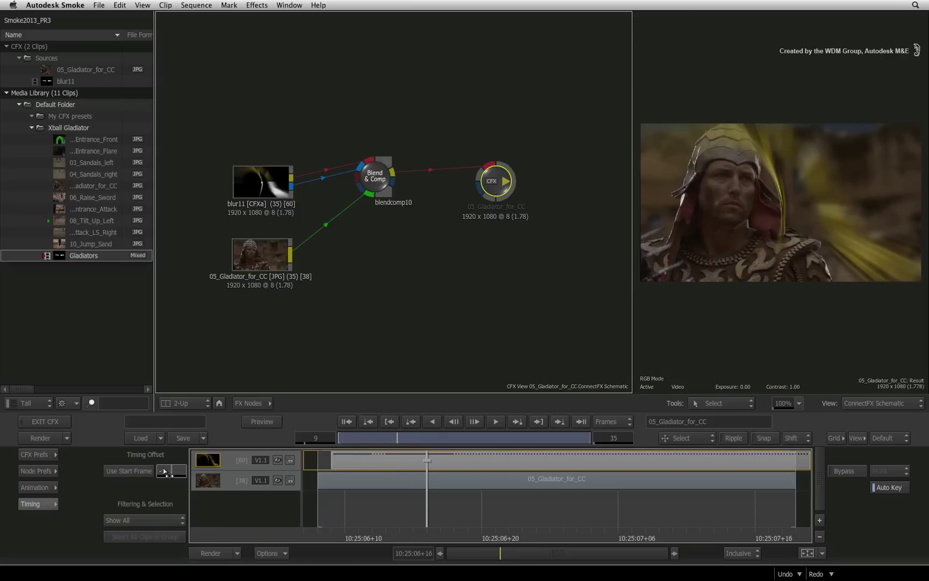
left_click_drag(171, 471, 164, 479)
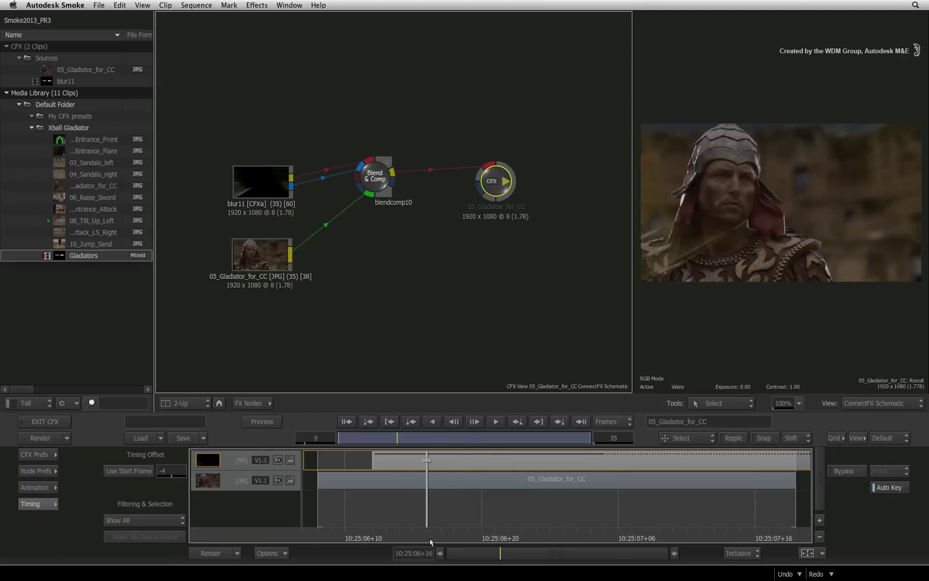
- Preview a few frames further, then expand blur11 back into its original nodes
left_click_drag(439, 529, 523, 511)
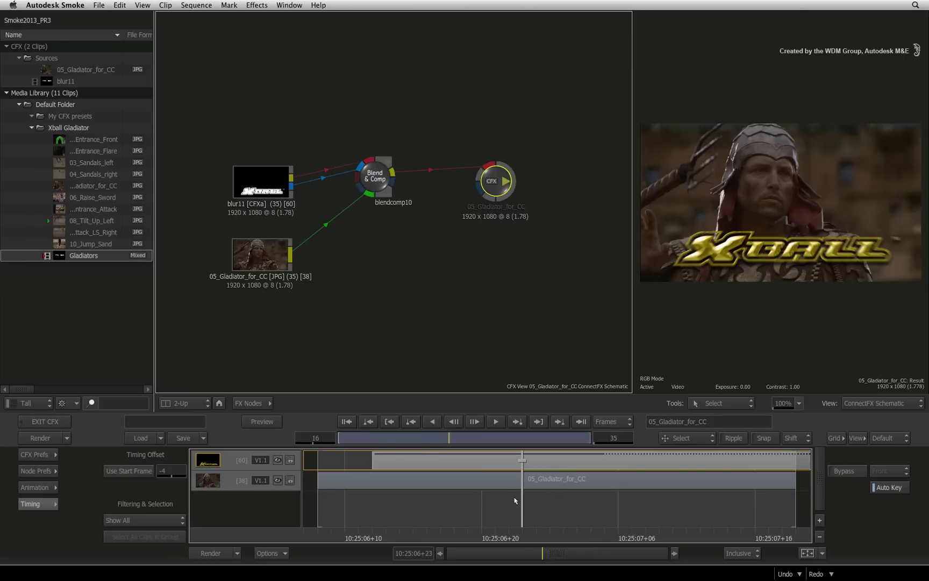
left_click_drag(801, 457, 644, 474)
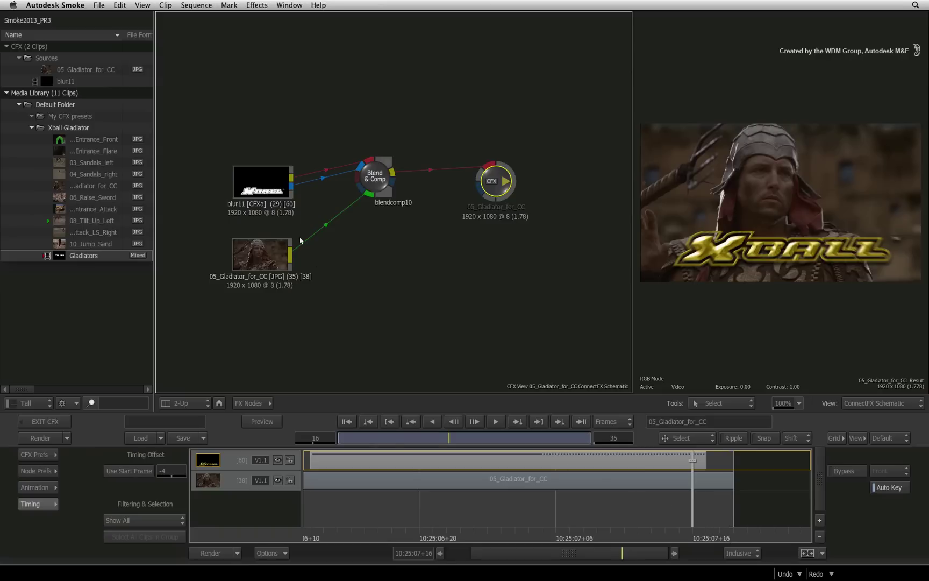
right_click(264, 188)
left_click(313, 316)
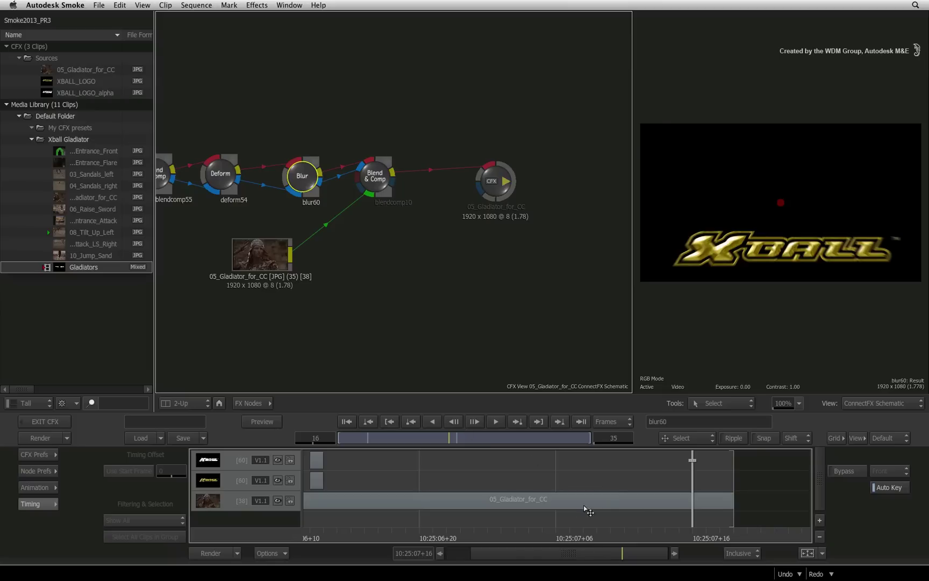
- View the final gladiator output and scrub back to an early frame before the XBALL logo appears
left_click(492, 186)
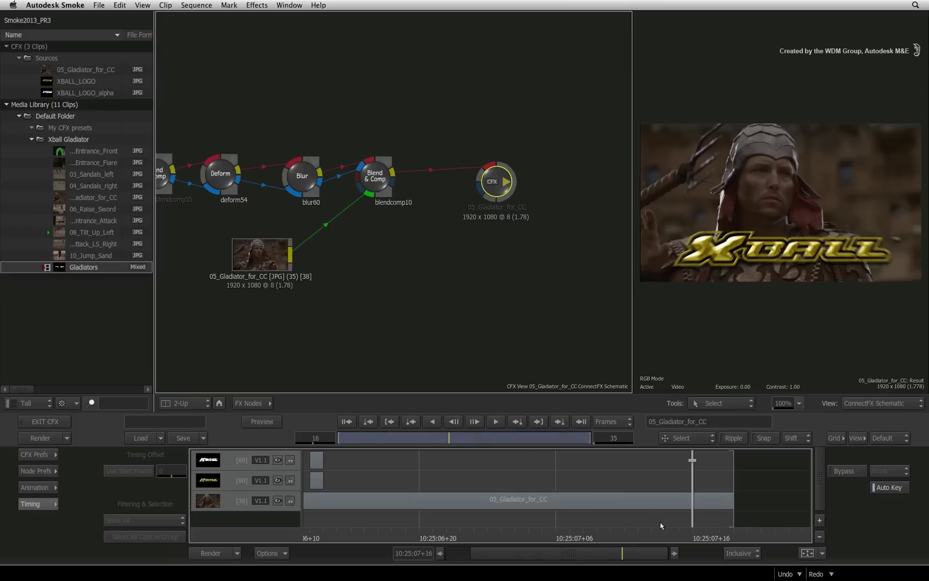
left_click_drag(660, 529, 335, 508)
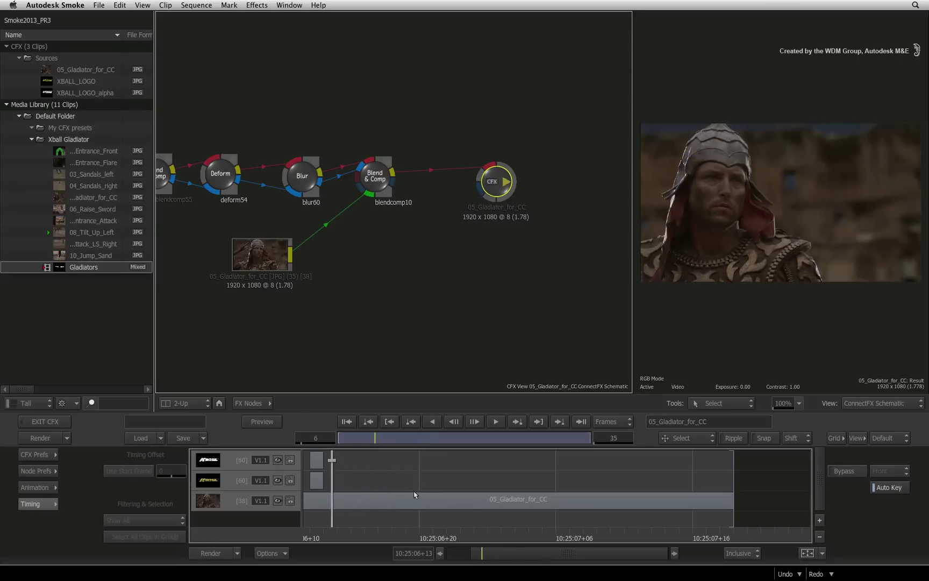
left_click_drag(414, 494, 357, 504)
- Undo the logo expansion and the timing offset, then refit the whole clip range in the timeline
left_click(786, 573)
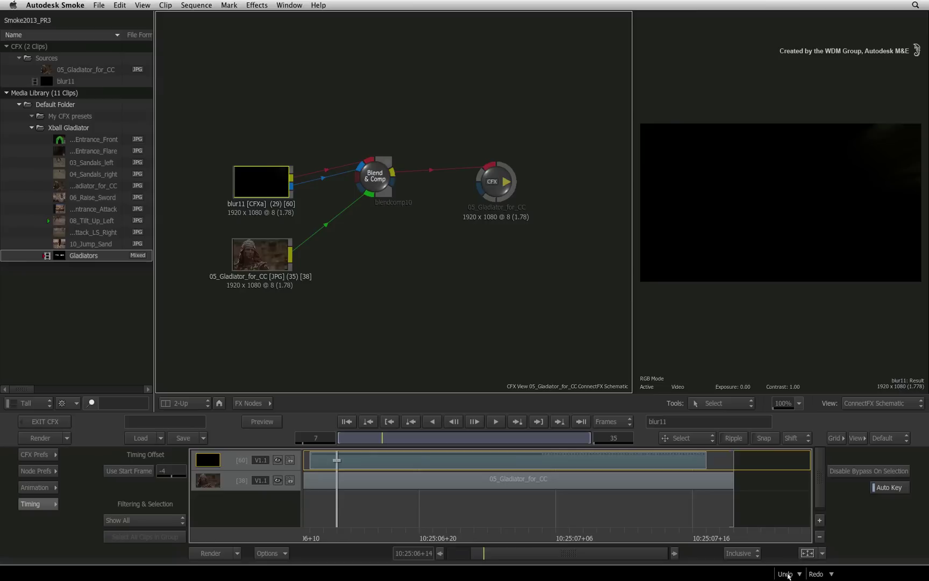
left_click(786, 574)
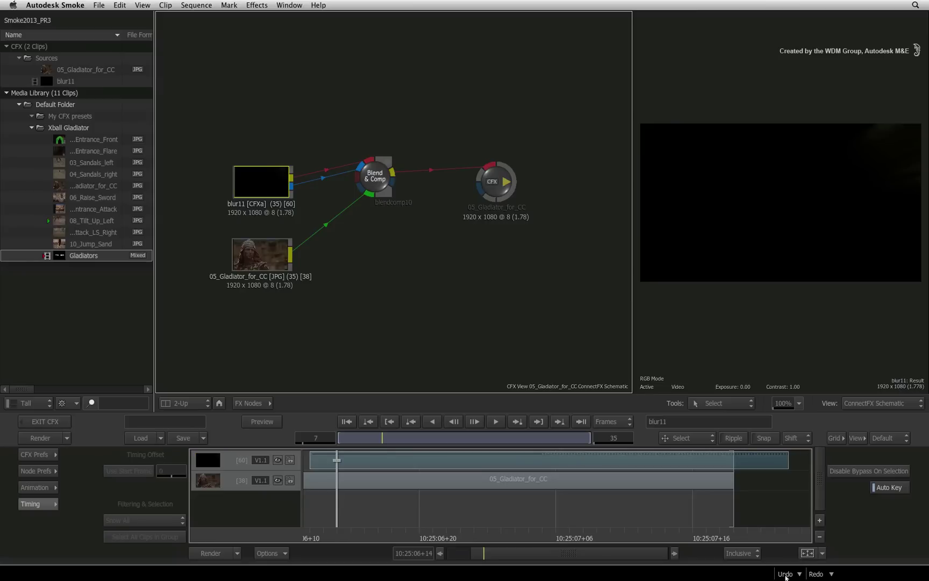
left_click(812, 552)
- Show the final composite output and scrub forward to watch the XBALL logo animate in
left_click_drag(262, 171, 268, 174)
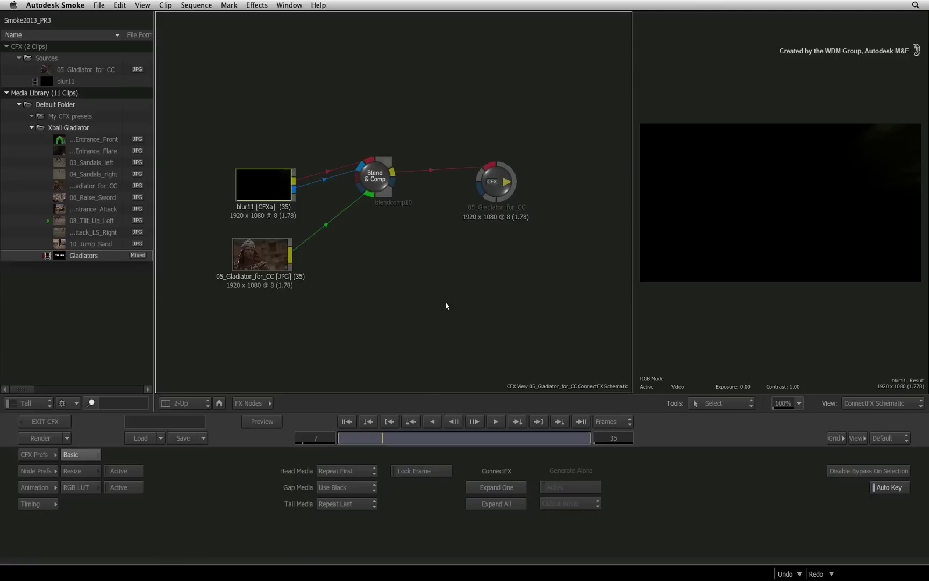
left_click(494, 179)
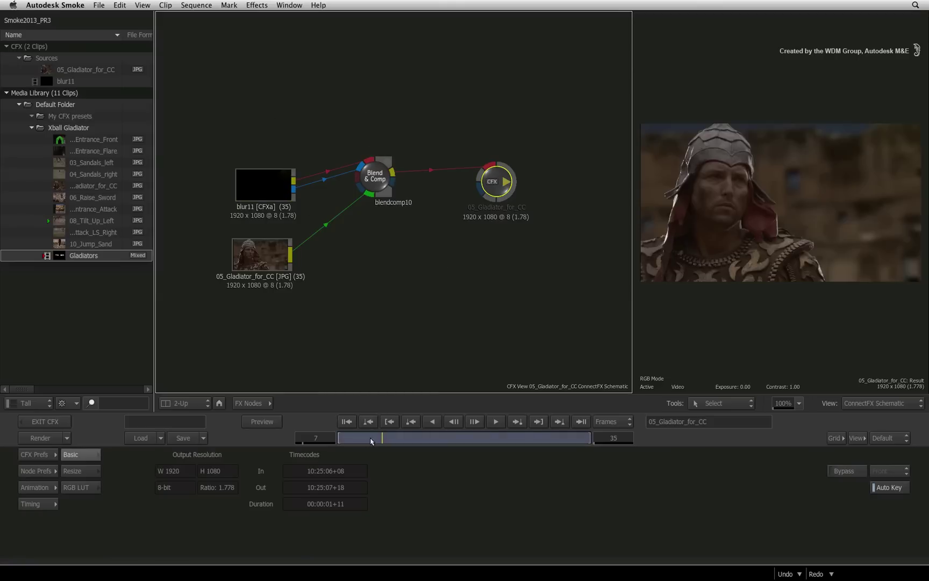
left_click_drag(371, 441, 434, 438)
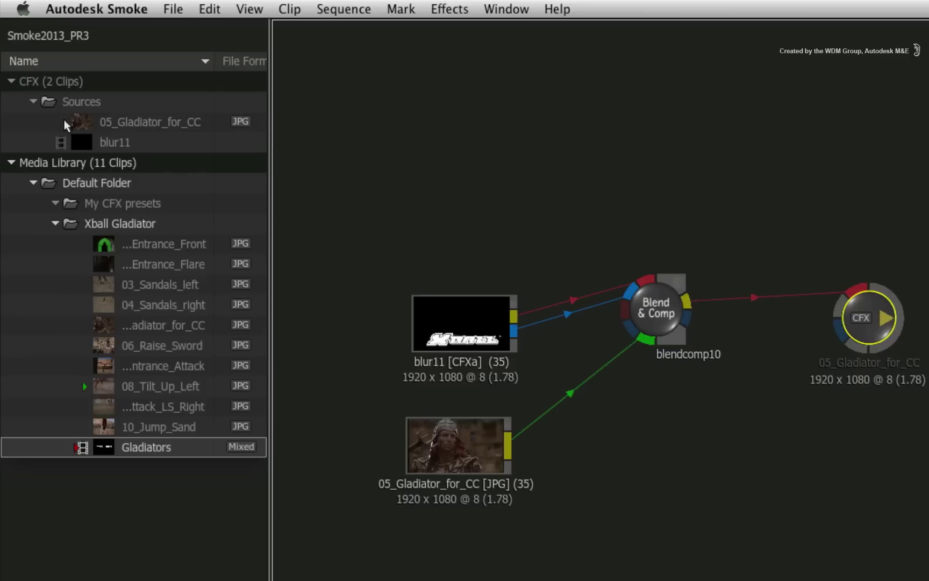
- Rename the blur11 library clip to 'graphic' and drag it into the My CFX presets folder
left_click(79, 122)
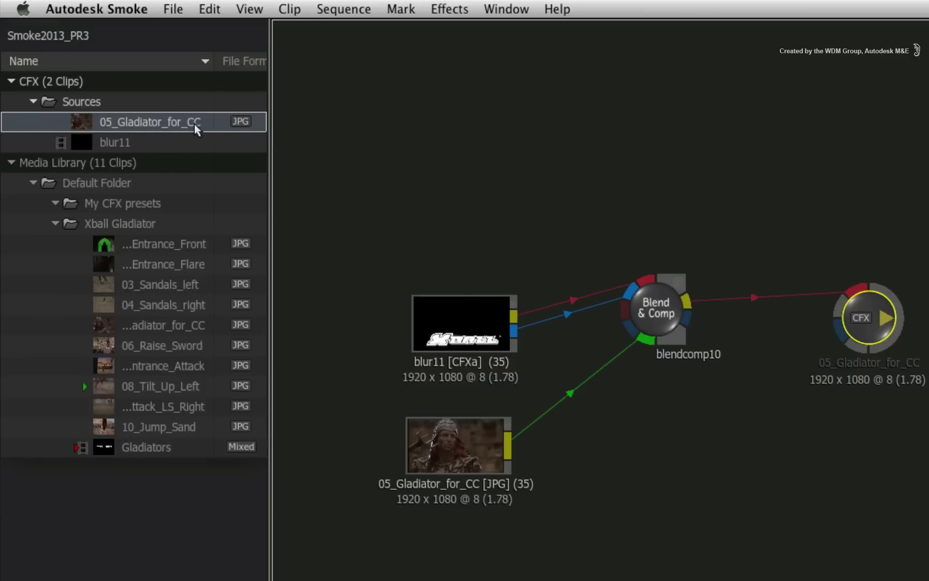
left_click(112, 143)
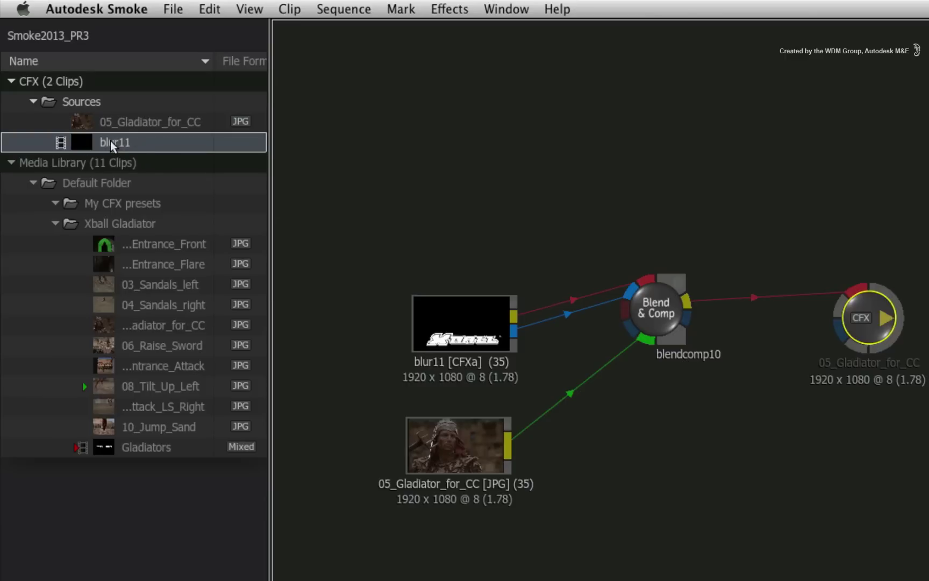
left_click(110, 141)
type("graphic")
key("Return")
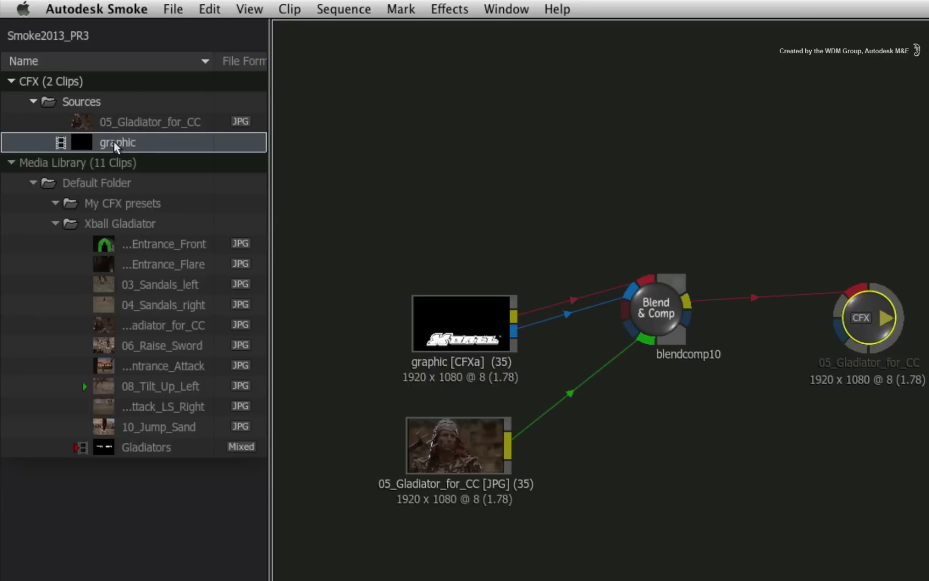
left_click_drag(116, 140, 171, 204)
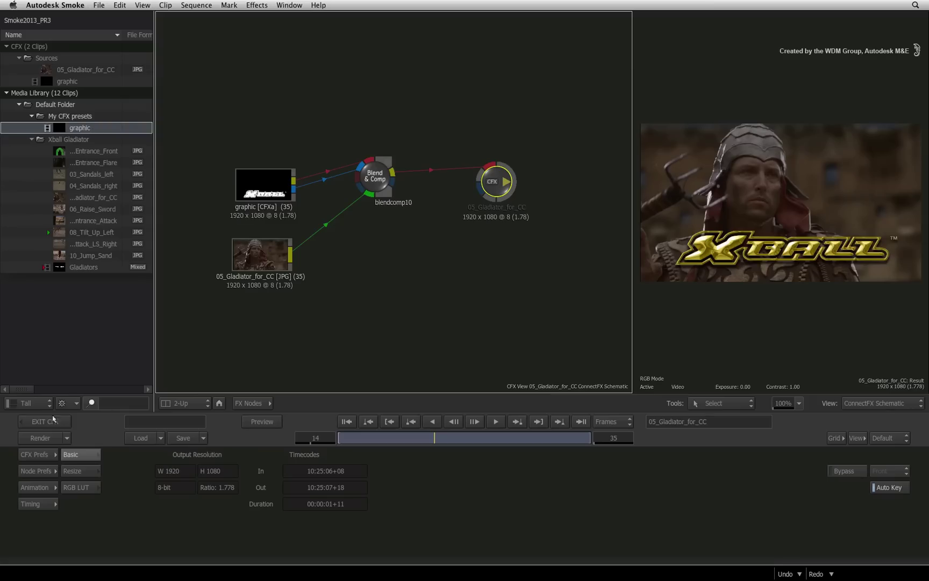
- Exit the Gladiator composite and park the playhead on the 09_Attack_LS_Right shot
left_click(43, 427)
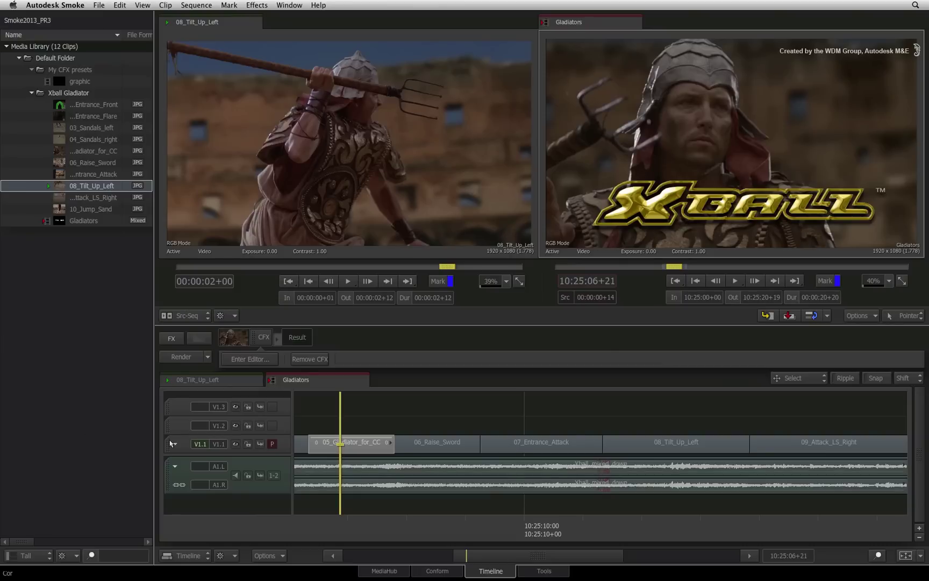
left_click_drag(344, 527, 836, 505)
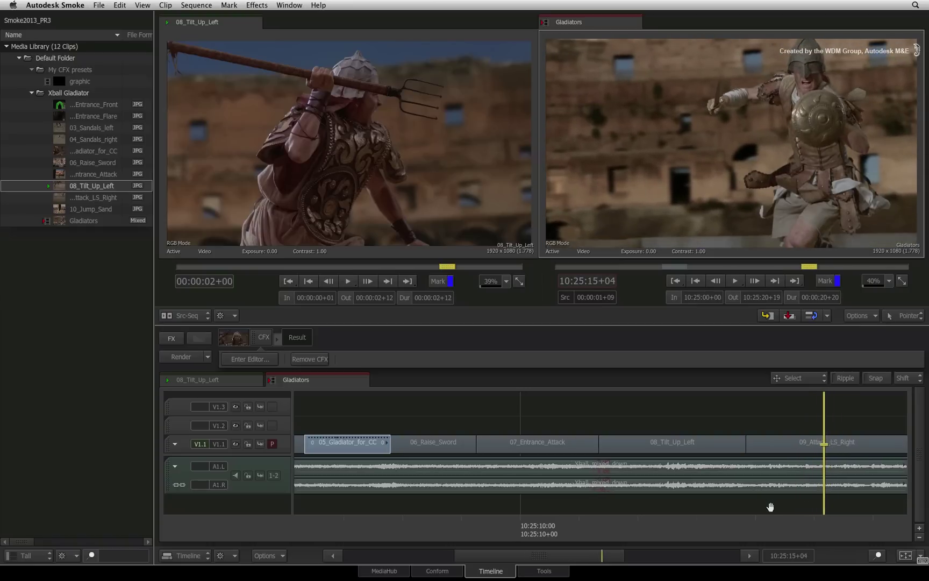
left_click_drag(767, 504, 423, 508)
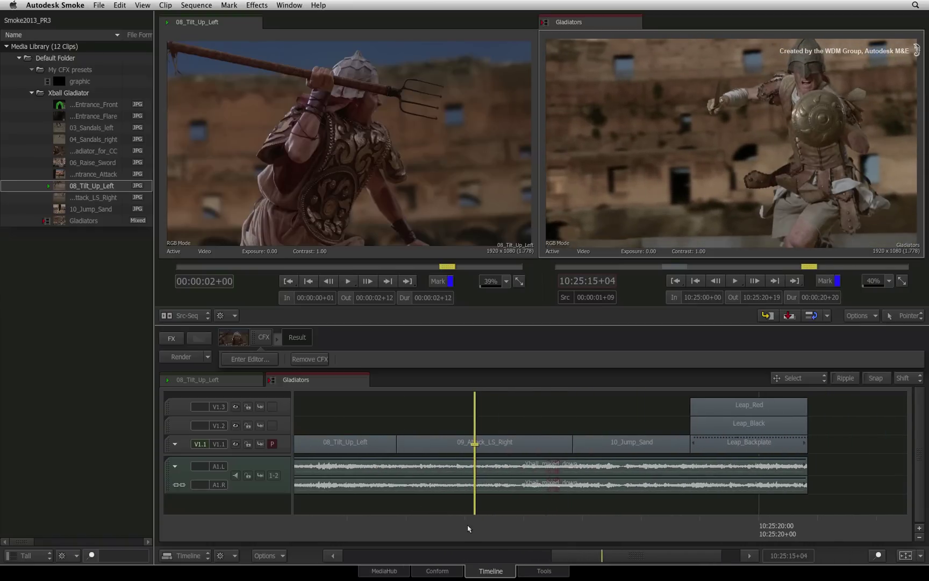
mouse_move(477, 524)
left_mouse_down()
mouse_move(425, 517)
mouse_move(478, 511)
left_mouse_up()
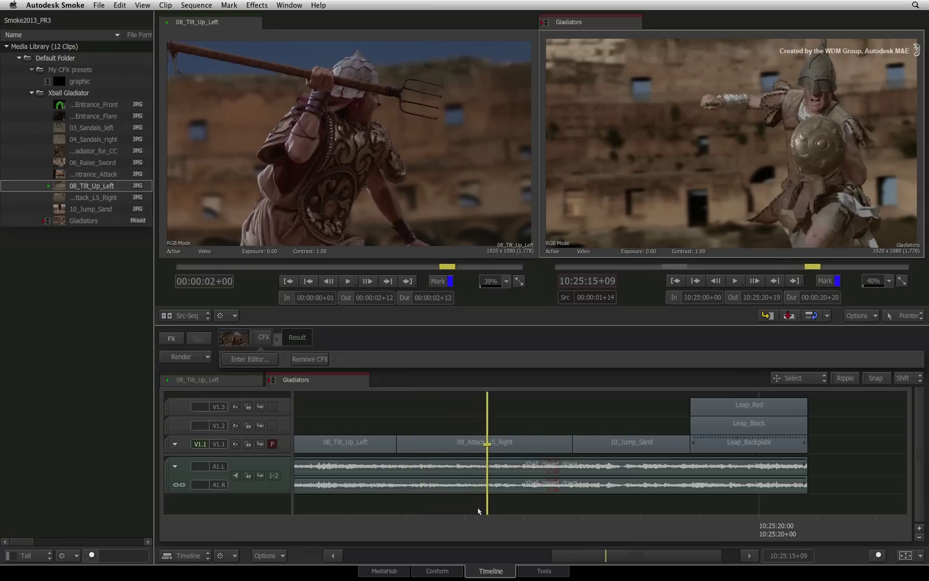
- Create a new ConnectFX effect on the 09_Attack_LS_Right clip
left_click(460, 445)
right_click(460, 444)
left_click(508, 345)
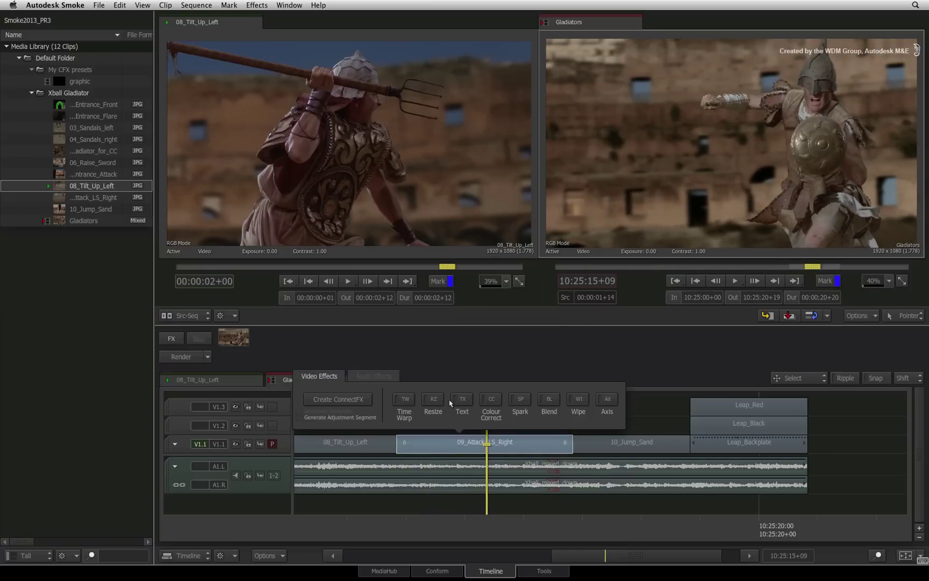
left_click(347, 403)
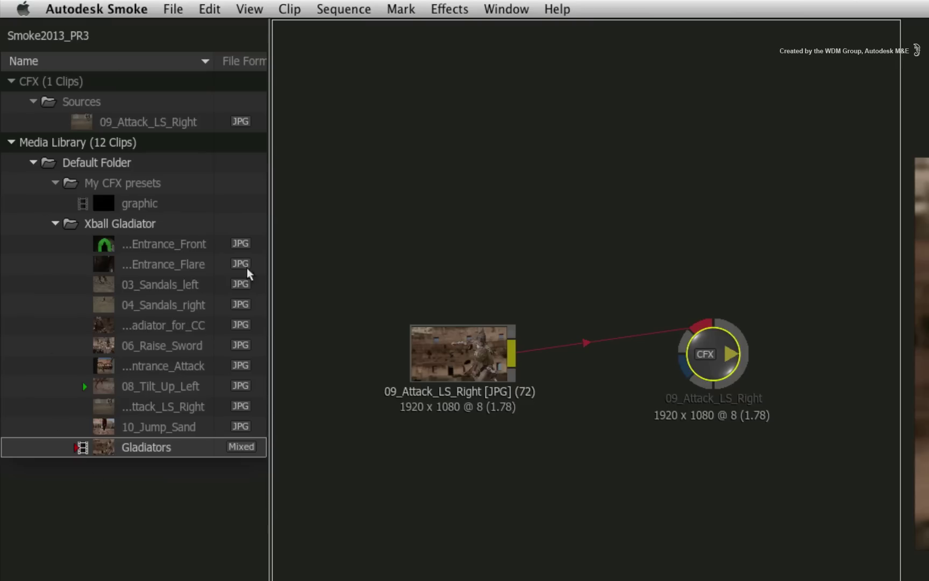
- Add the saved graphic clip and a Blend & Comp node, wiring both clips into blendcomp29
left_click_drag(83, 203, 402, 195)
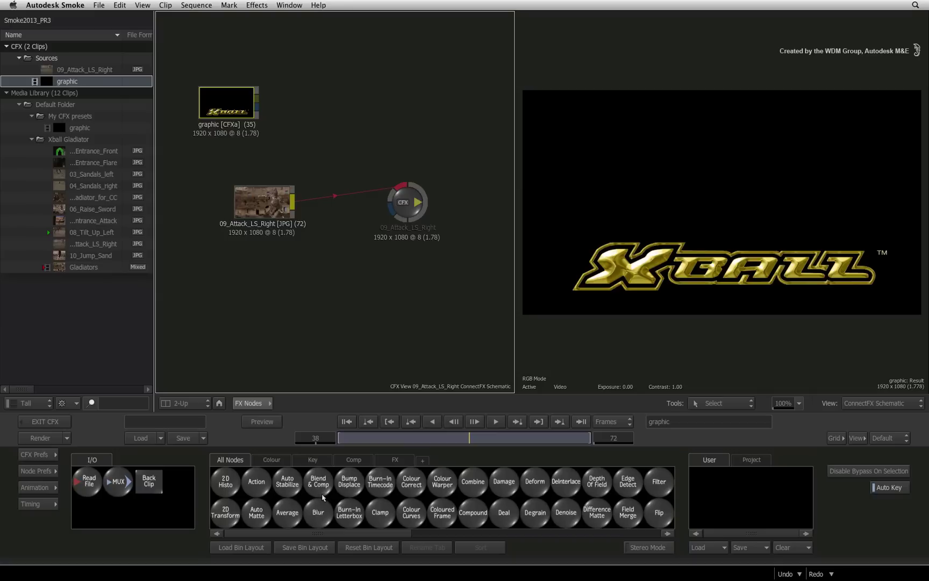
left_click_drag(318, 481, 323, 160)
left_click_drag(292, 202, 308, 174)
left_click_drag(263, 101, 308, 142)
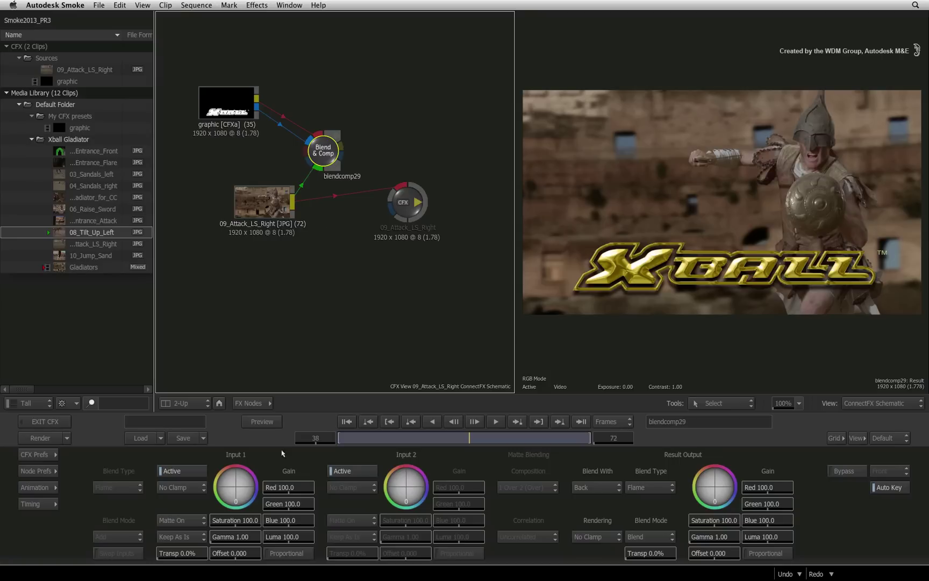
- Set blendcomp29's Input 1 blend mode to Divide and connect it to the composite output
left_click(182, 540)
left_click(182, 524)
left_click_drag(350, 147, 402, 197)
left_click(250, 93)
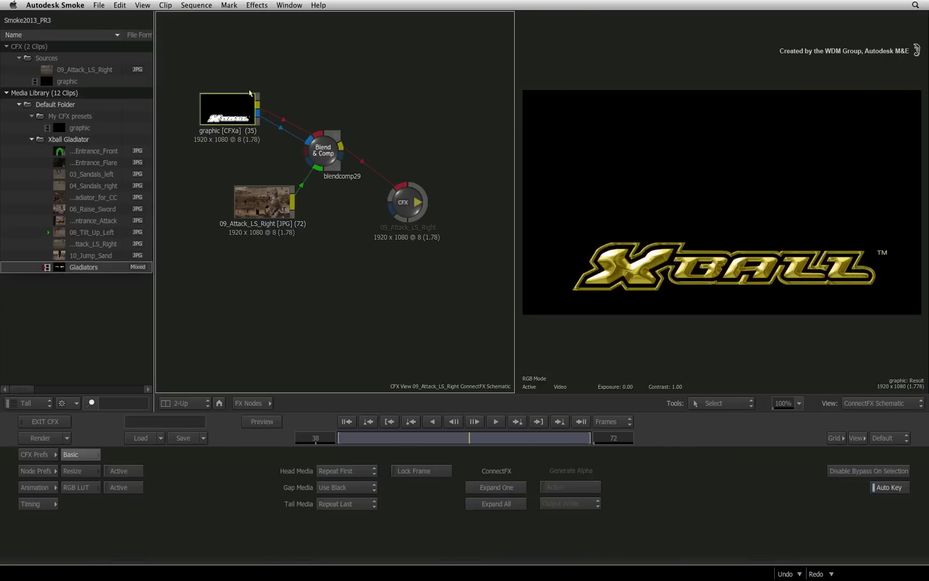
left_click_drag(250, 93, 252, 98)
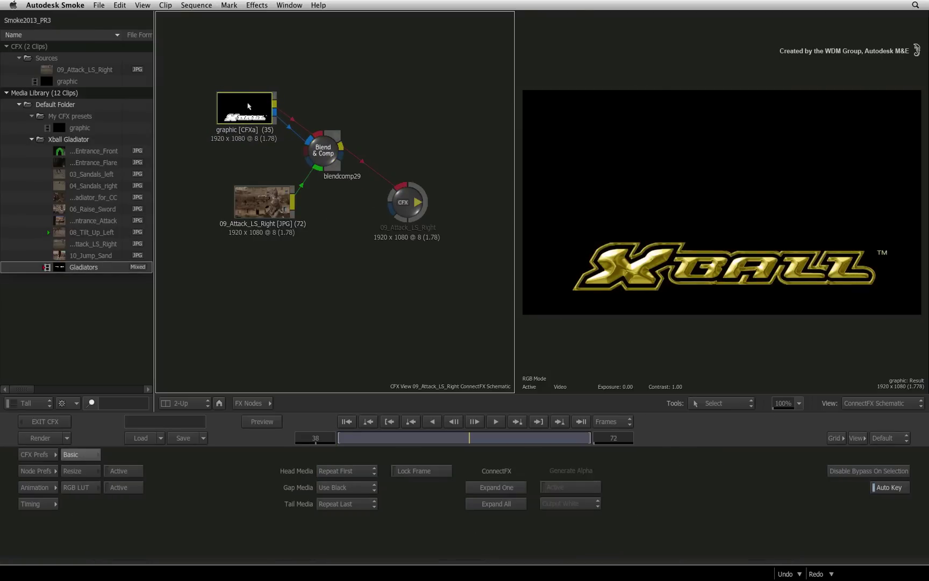
right_click(249, 104)
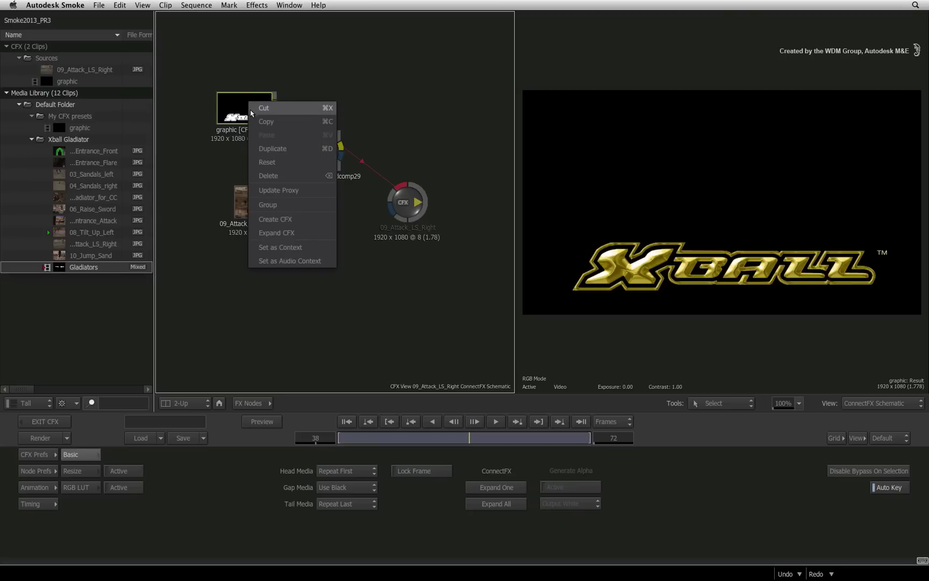
left_click(313, 233)
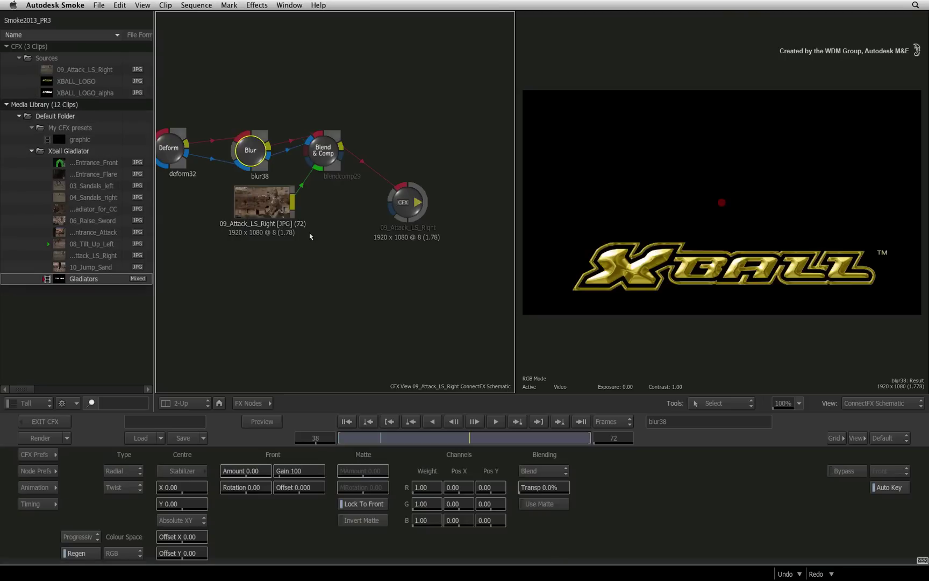
left_click(800, 405)
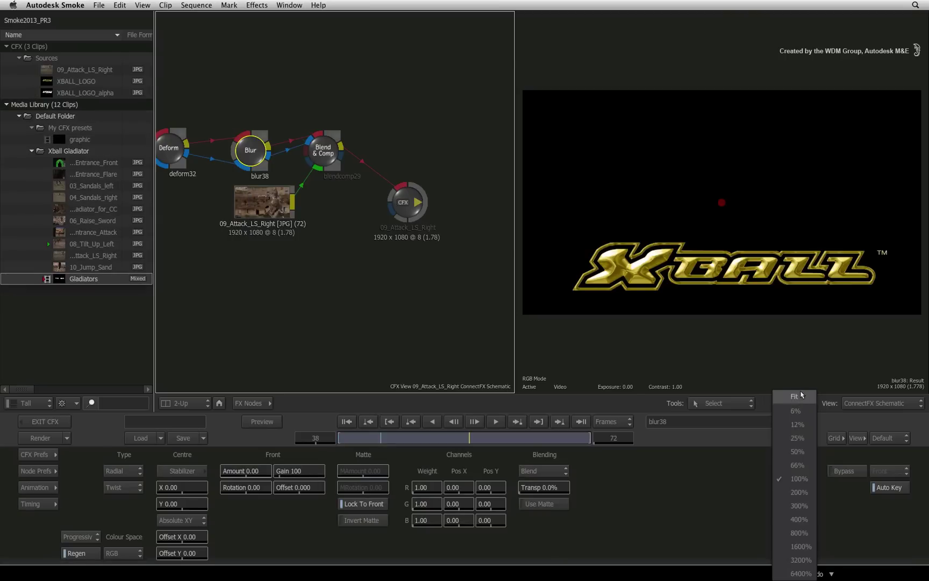
left_click(798, 401)
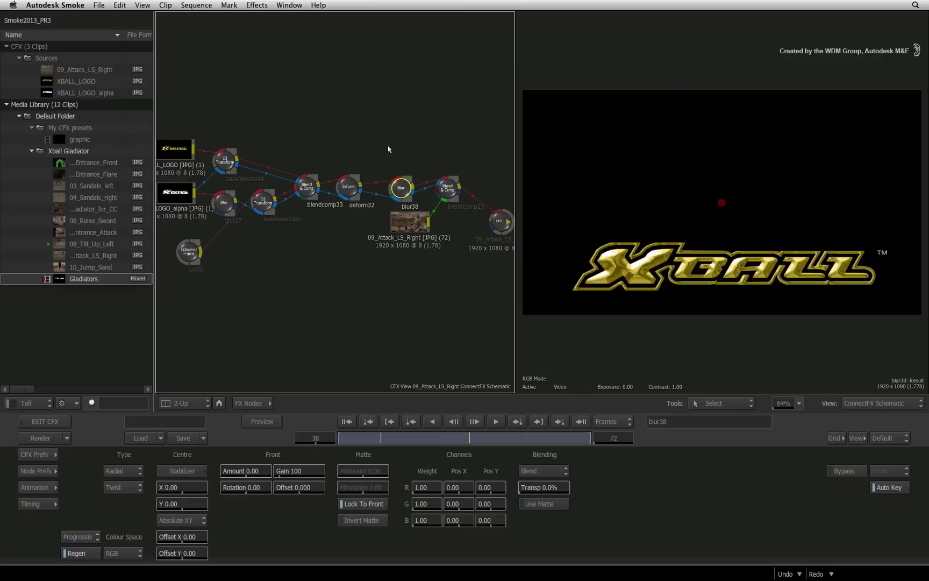
left_click(449, 190)
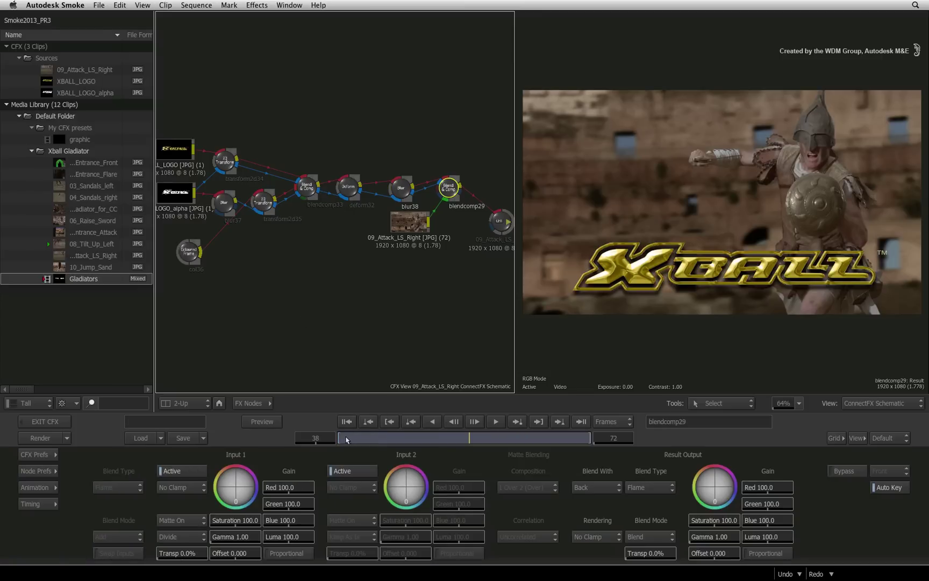
left_click_drag(346, 440, 367, 437)
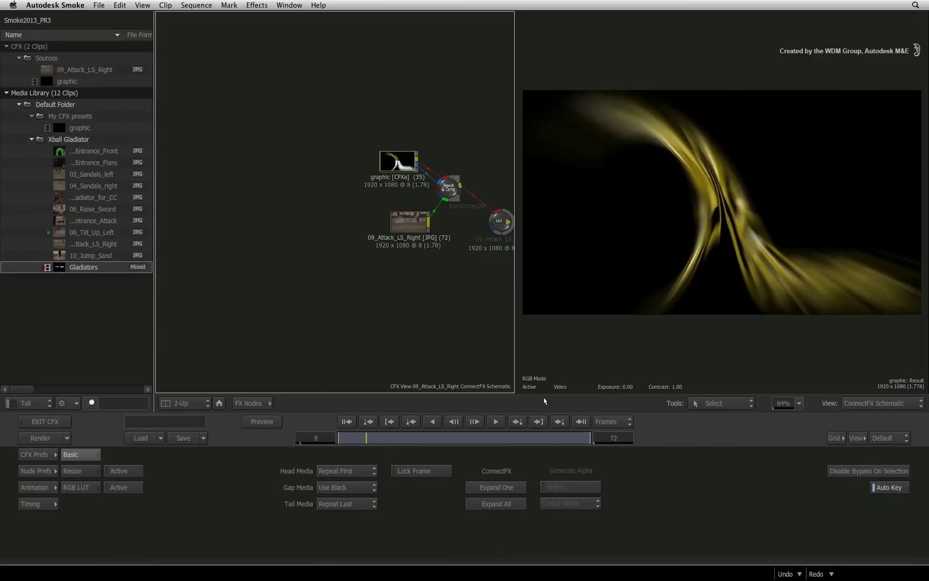
- Reset schematic zoom to 100%, play blendcomp29's XBALL logo result, and move the output node up
left_click(797, 406)
left_click(790, 402)
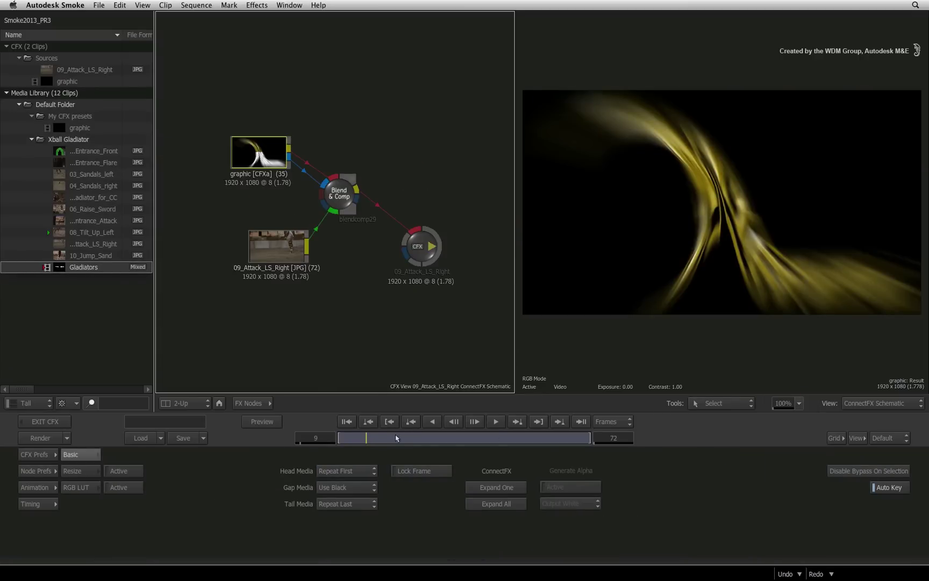
mouse_move(358, 441)
left_mouse_down()
mouse_move(370, 437)
mouse_move(347, 436)
mouse_move(370, 436)
left_mouse_up()
left_click(338, 197)
key("space")
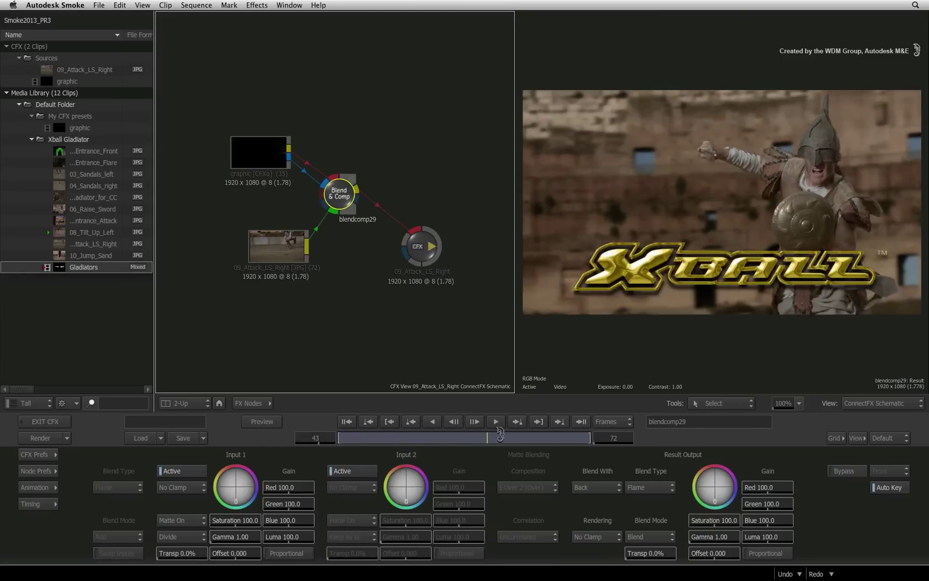
left_click_drag(437, 251, 435, 201)
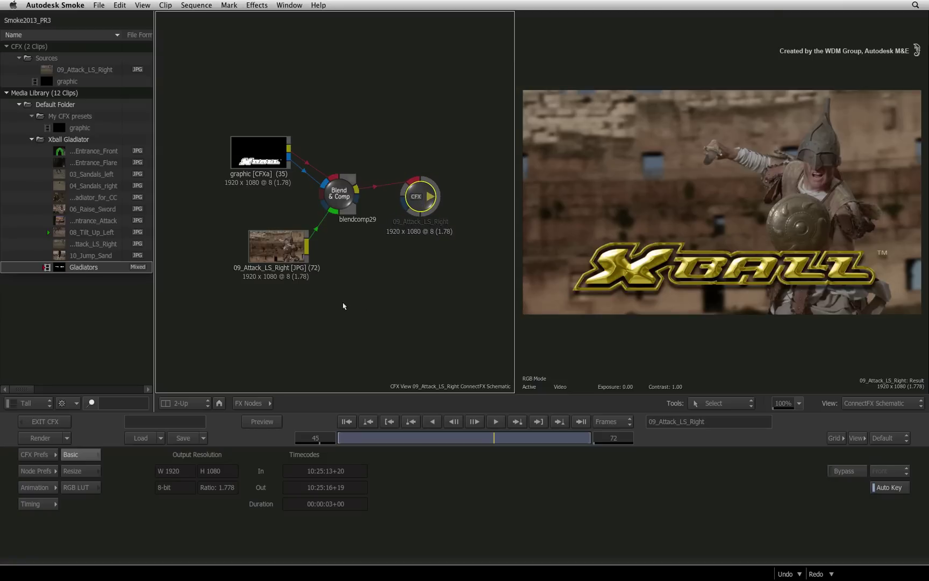